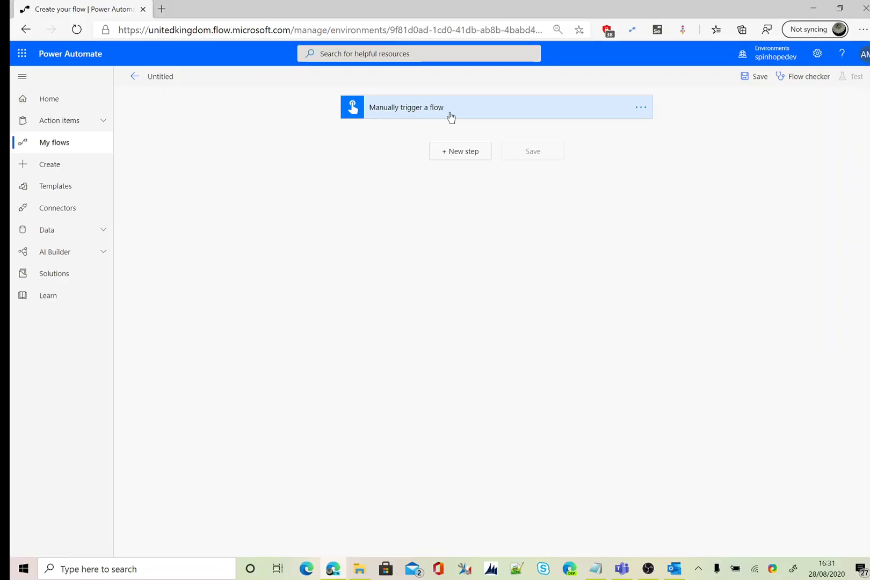
Step: Search 'compose' and add the Data Operation Compose action after the manual trigger
left_click(453, 151)
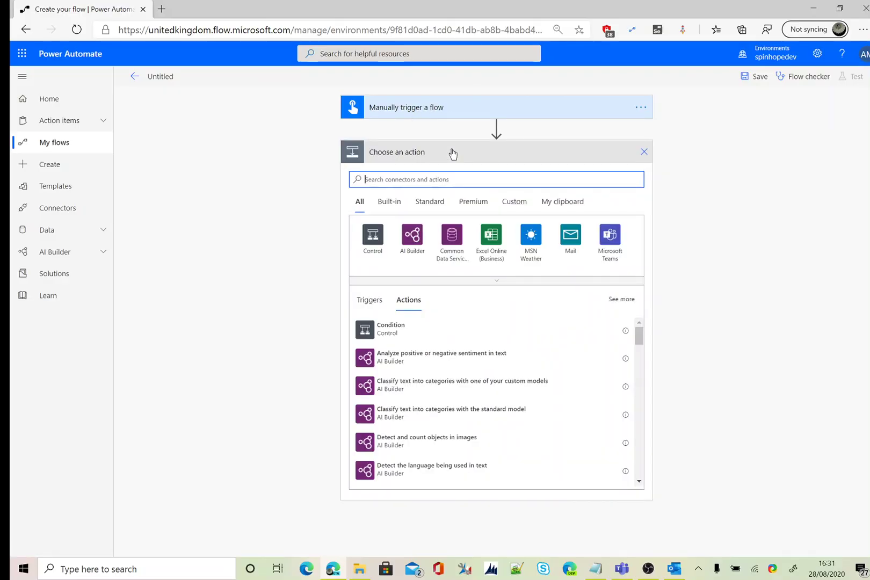
type("compose")
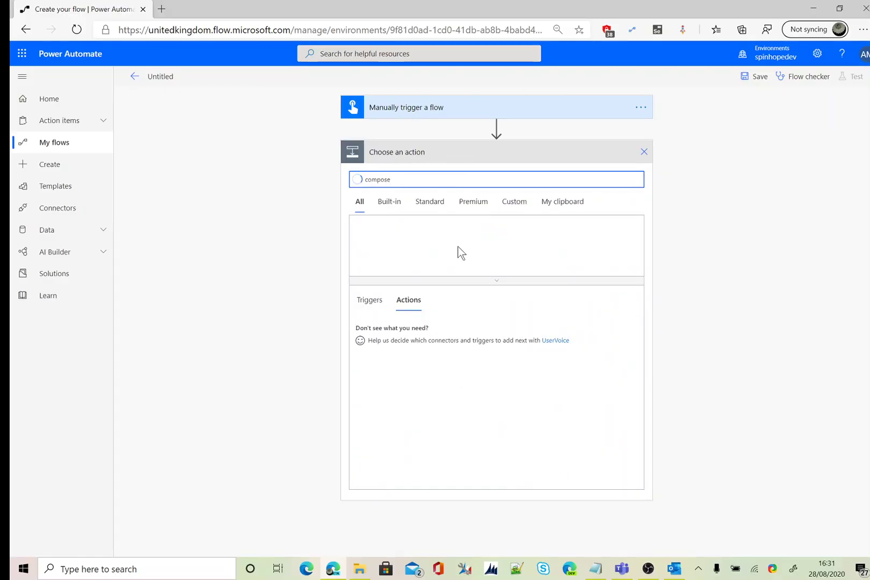
left_click(371, 242)
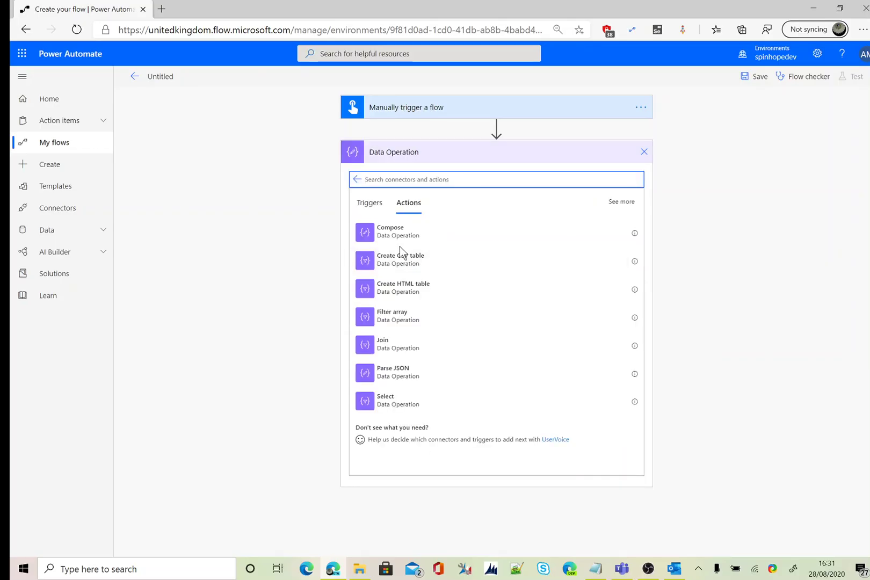
left_click(399, 241)
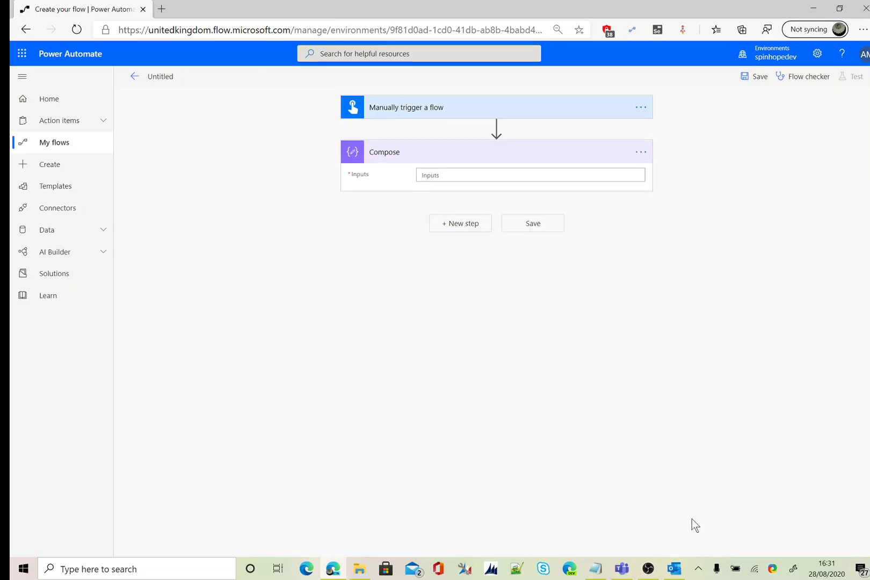
Step: Copy the three-object color/value JSON array from Notepad into the Compose Inputs field
left_click(595, 568)
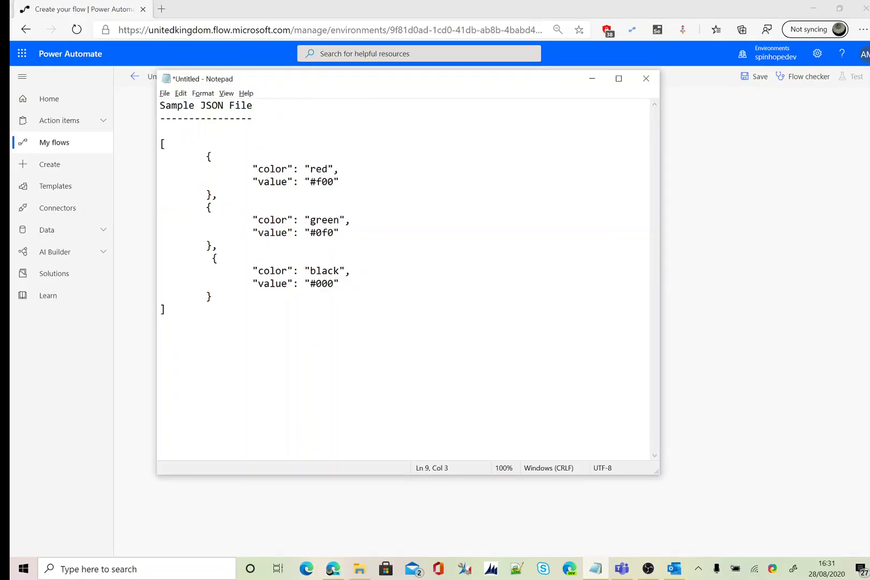
left_click_drag(161, 143, 165, 310)
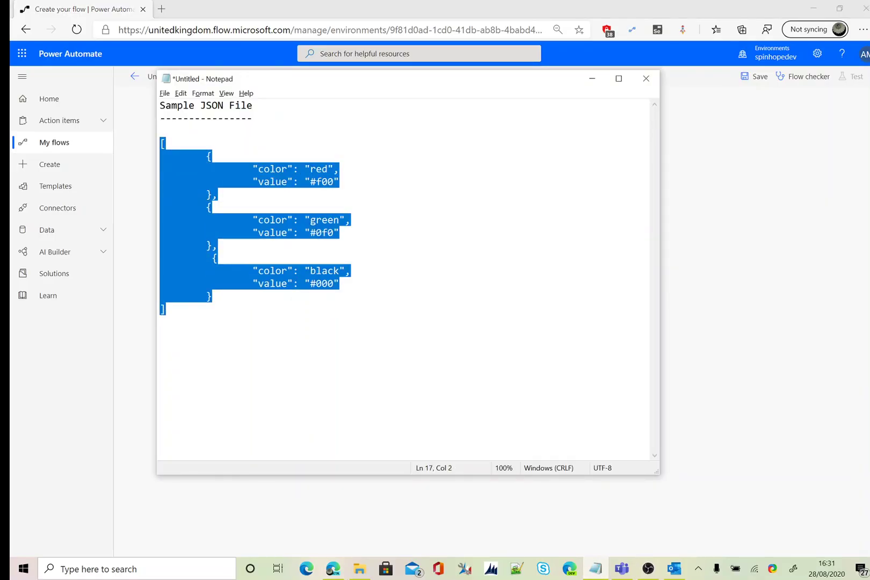
key("alt+Tab")
type("[ \t{ \t\t\"color\": \"red\", \t\t\"value\": \"#f00\" \t}, \t{ \t\t\"color\": \"green\", \t\t\"value\": \"#0f0\" \t}, \t{ \t\t\"color\": \"black\", \t\t\"value\": \"#000\" \t} ]")
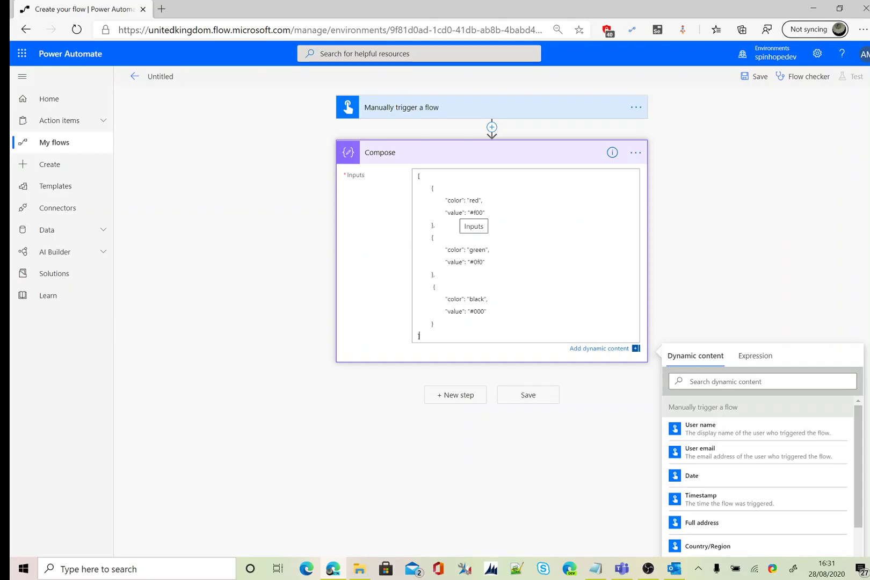
Step: Search 'parse json' and add the Parse JSON data operation action after Compose
left_click(451, 396)
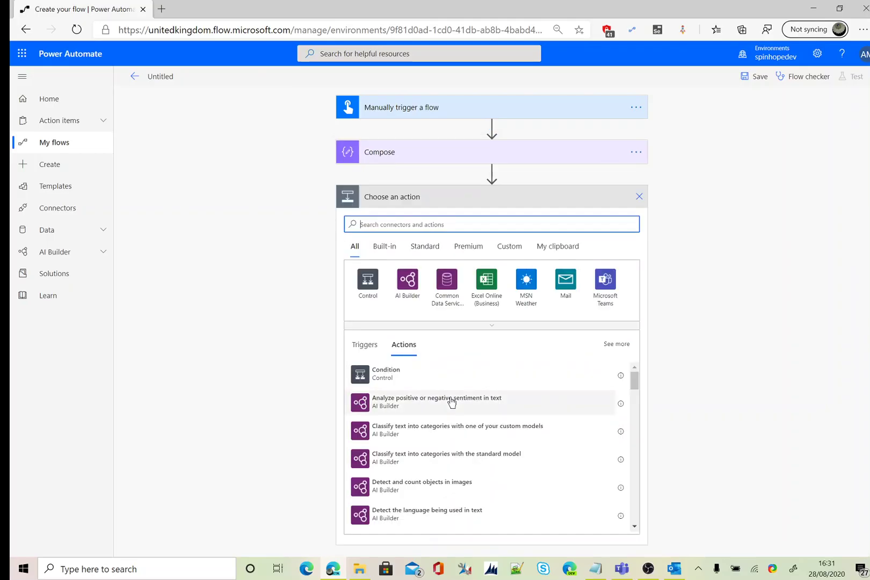
type("par")
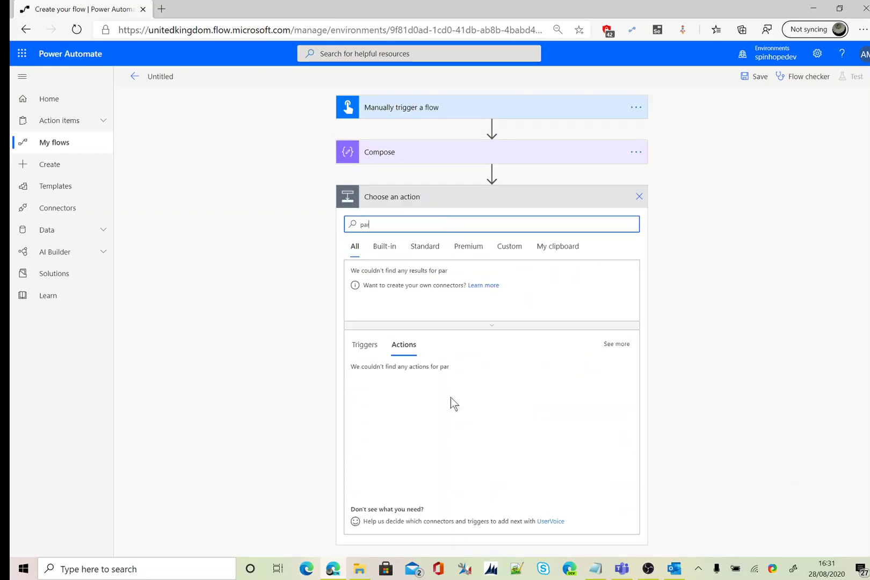
type("se json")
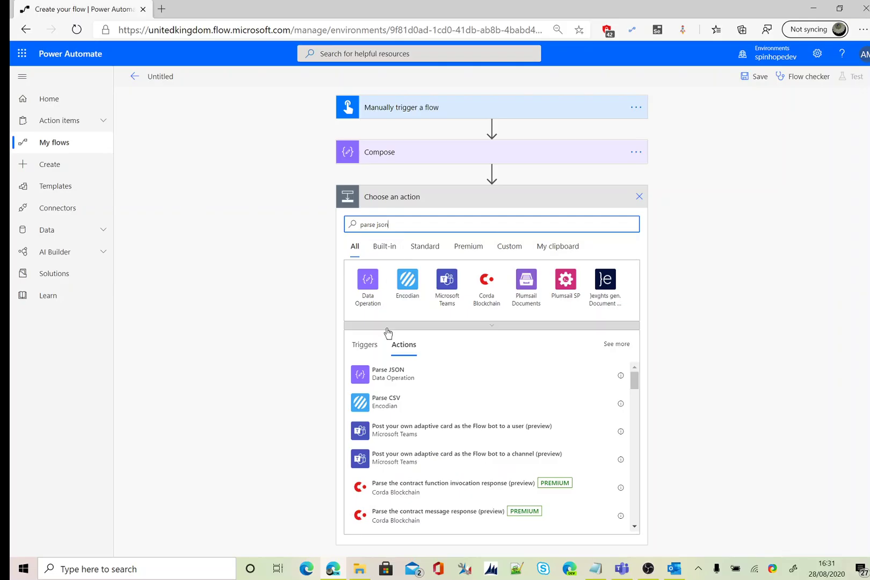
left_click(399, 378)
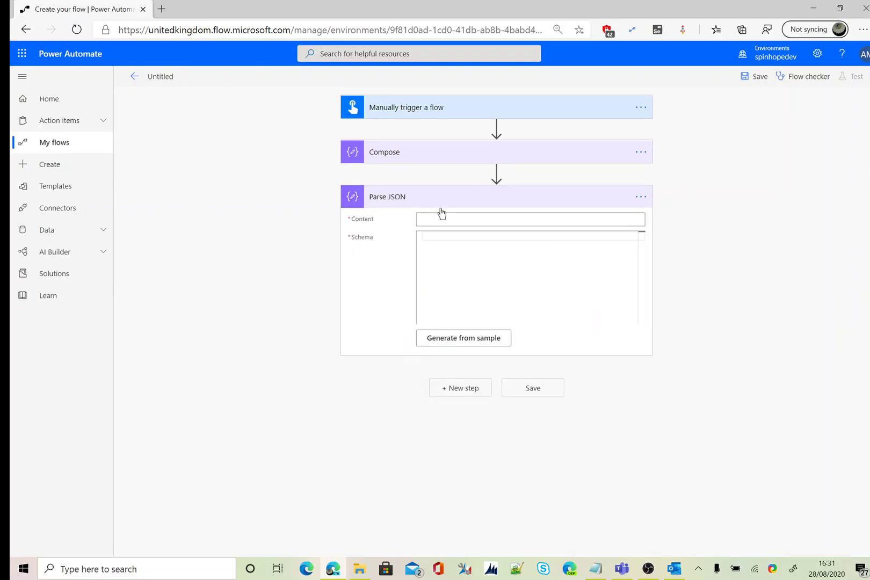
Step: Set Parse JSON Content to Compose Outputs and generate its schema from the pasted sample JSON
left_click(441, 220)
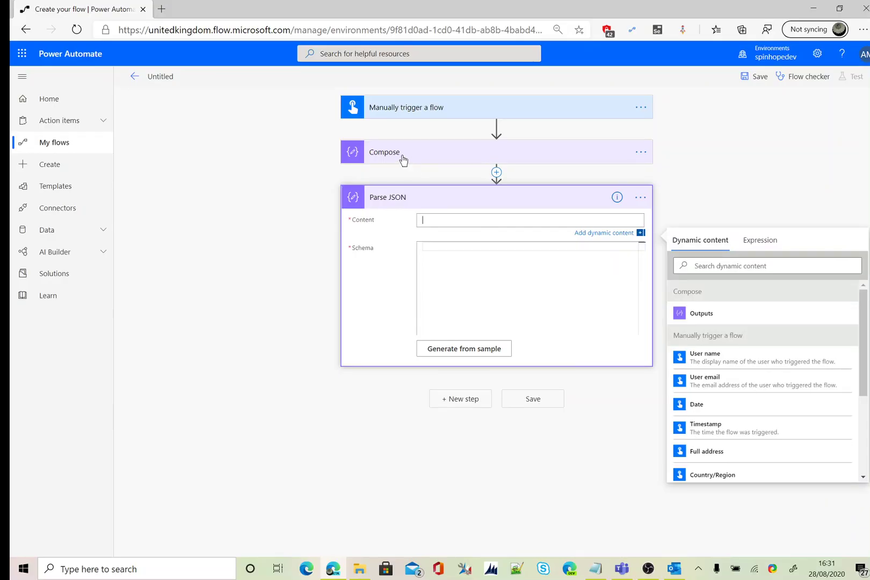
left_click(705, 316)
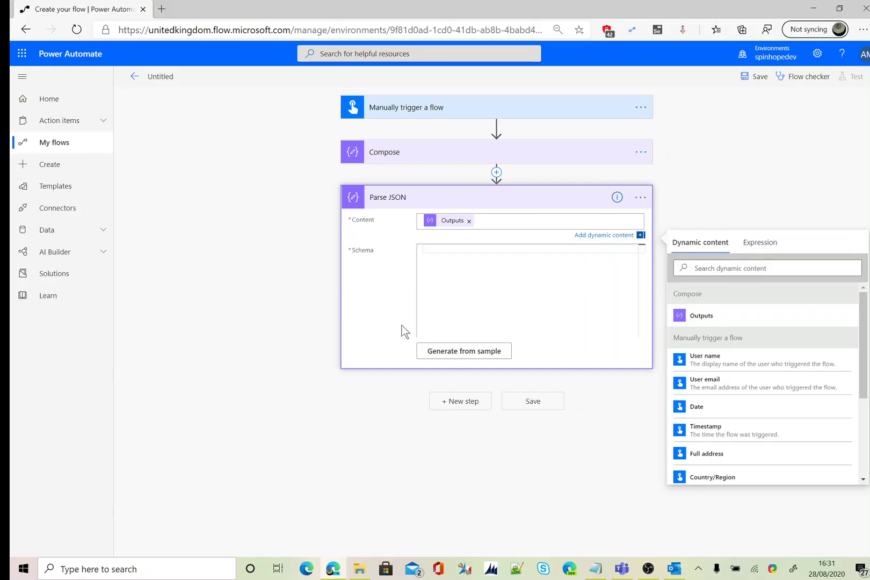
left_click(467, 352)
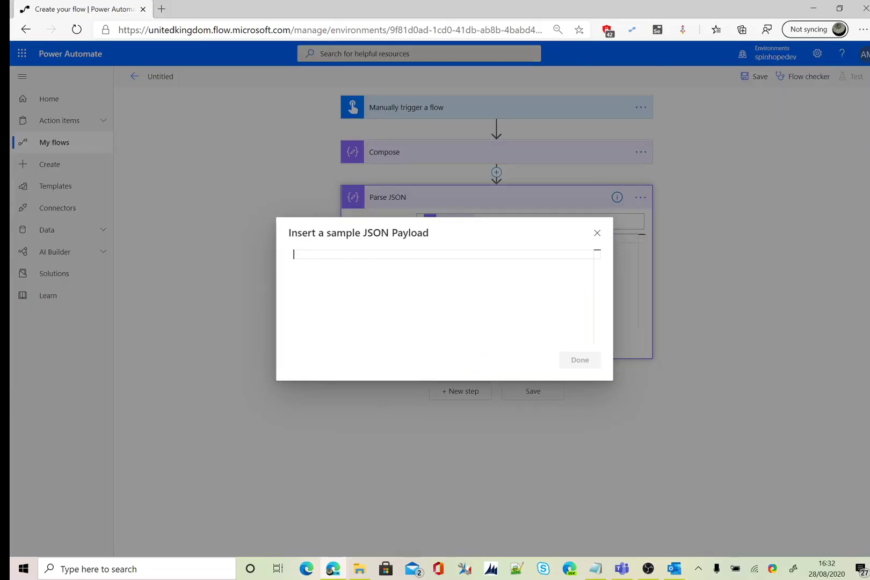
key("ctrl+v")
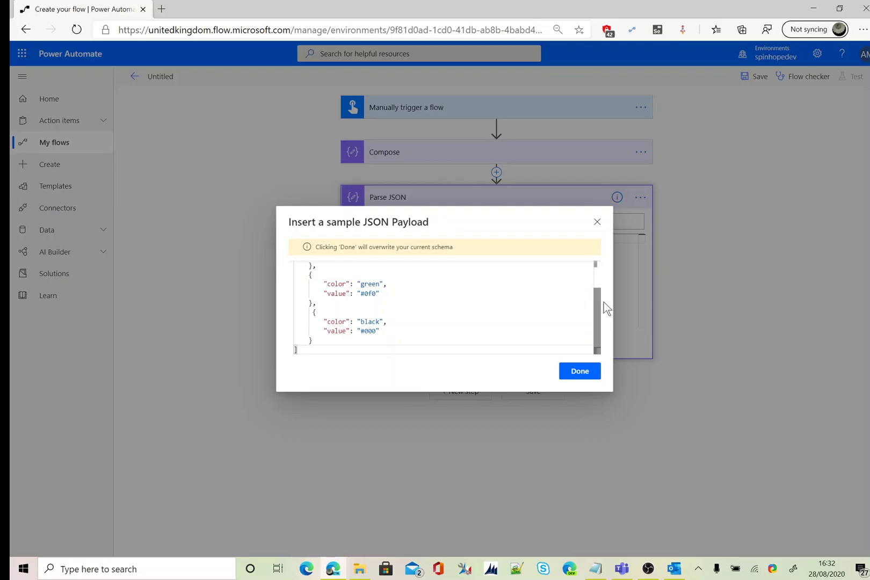
left_click_drag(600, 315, 601, 277)
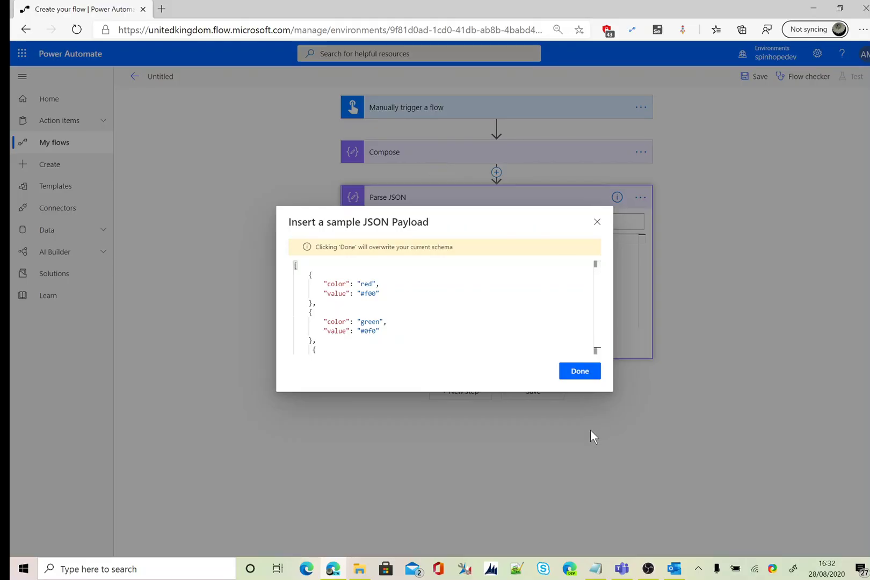
left_click(573, 371)
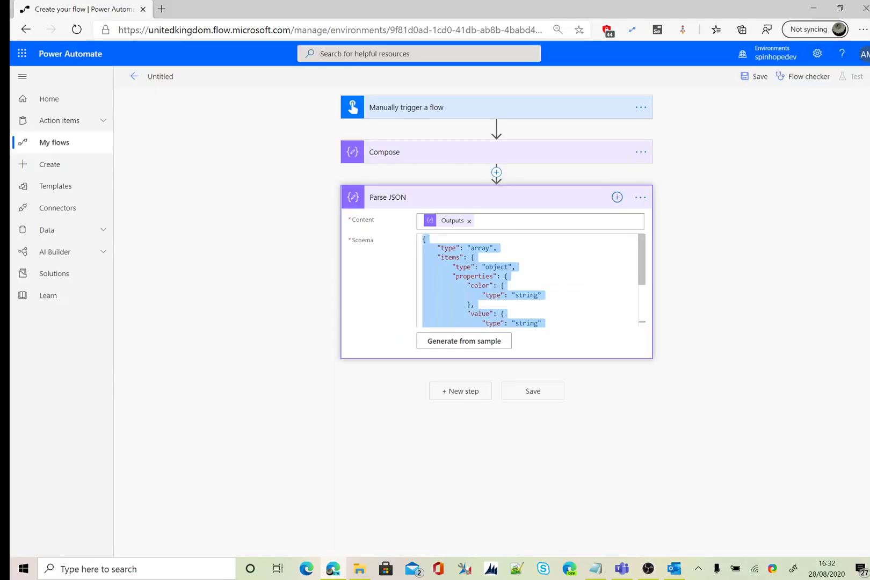
Step: Add a second Data Operation Compose action after Parse JSON
left_click(455, 393)
type("compose")
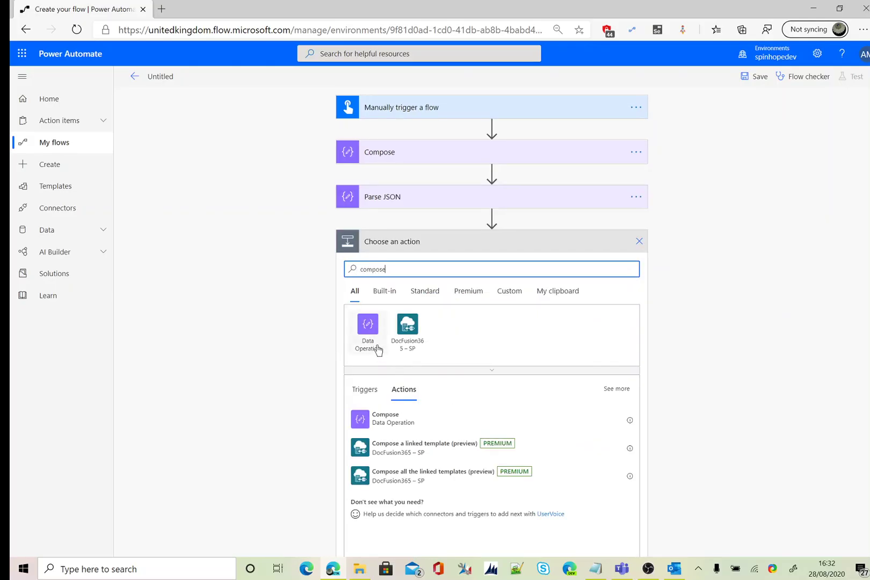
left_click(370, 329)
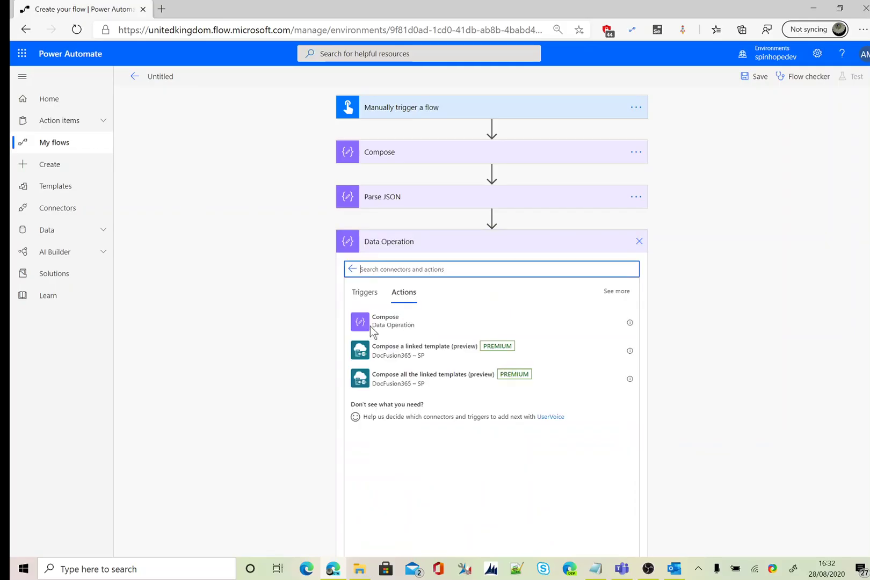
left_click(389, 325)
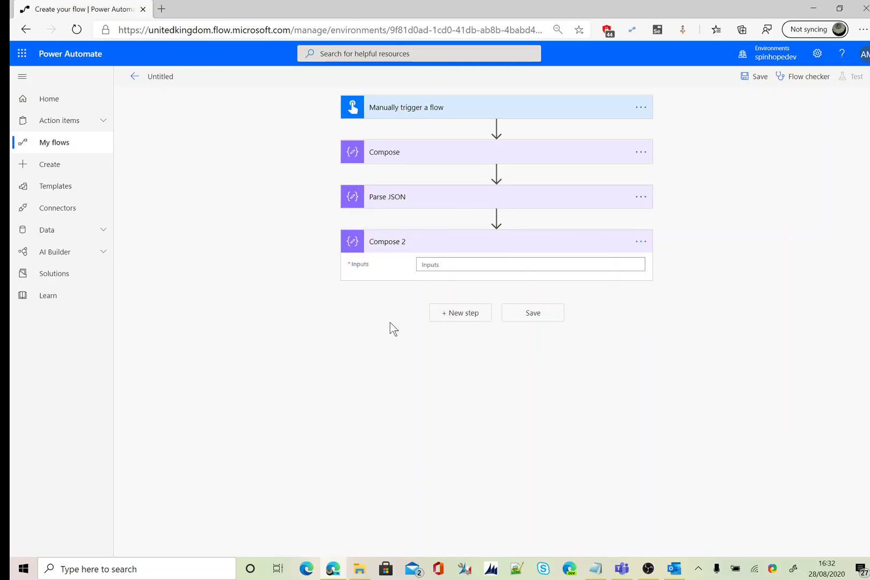
Step: Fill Compose 2 Inputs with the parsed color and value fields, separated by a hyphen
left_click(440, 264)
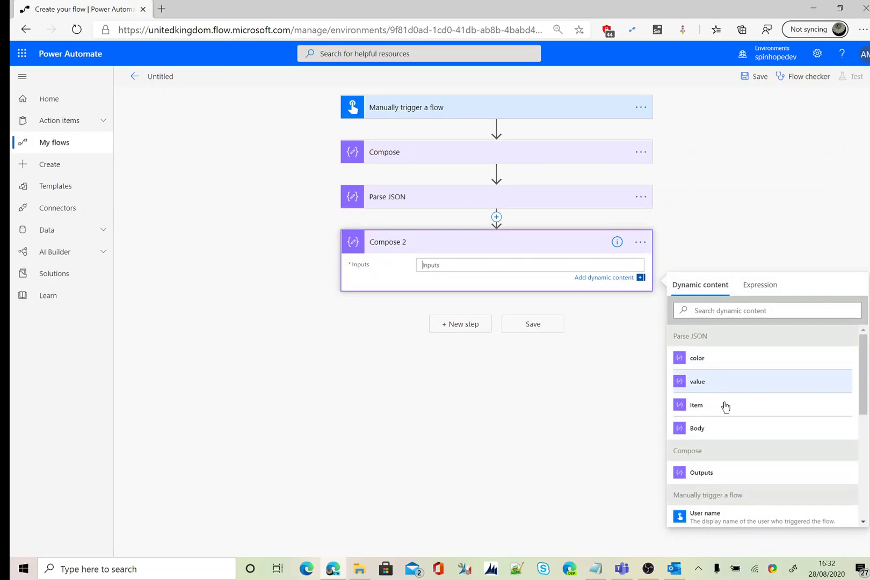
left_click(711, 365)
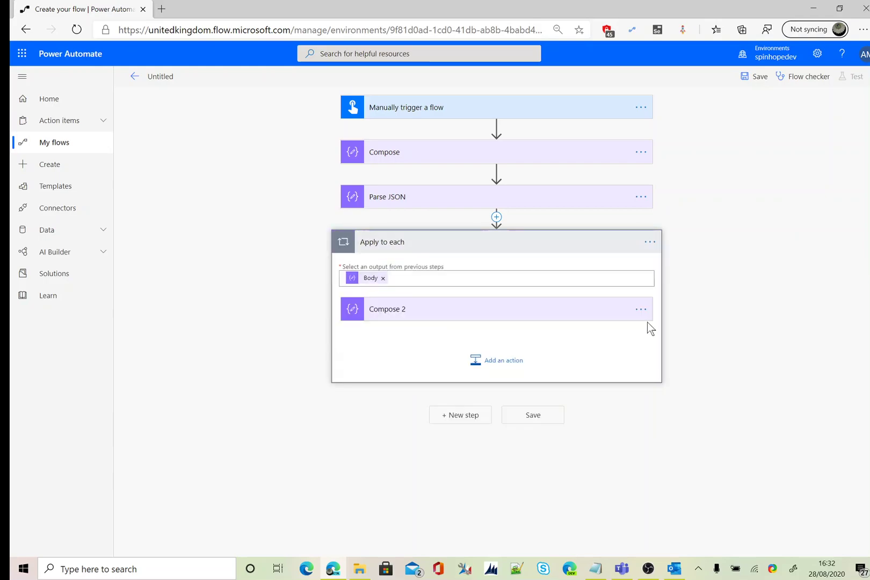
left_click(445, 312)
left_click(486, 333)
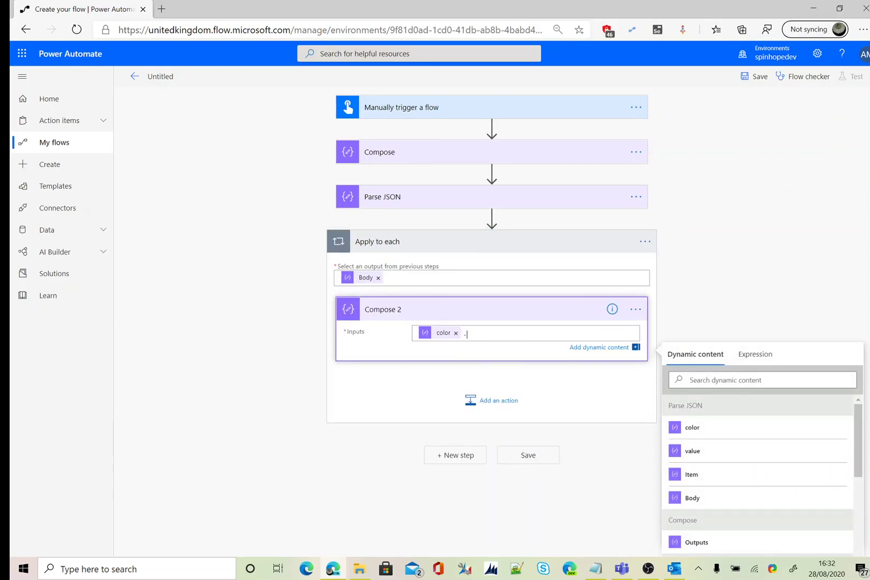
left_click(692, 462)
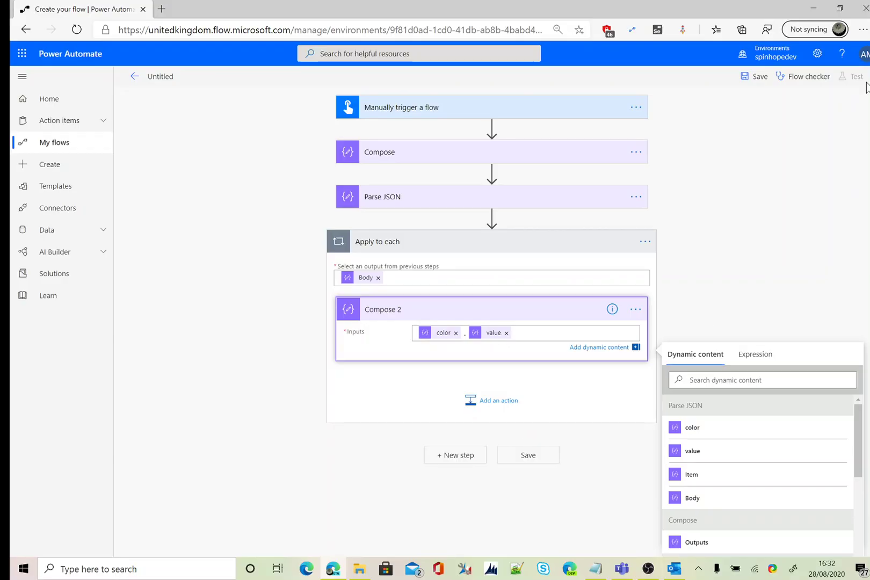
Step: Rename the untitled flow to 'Example JSON Data Schema' and save it
left_click(177, 79)
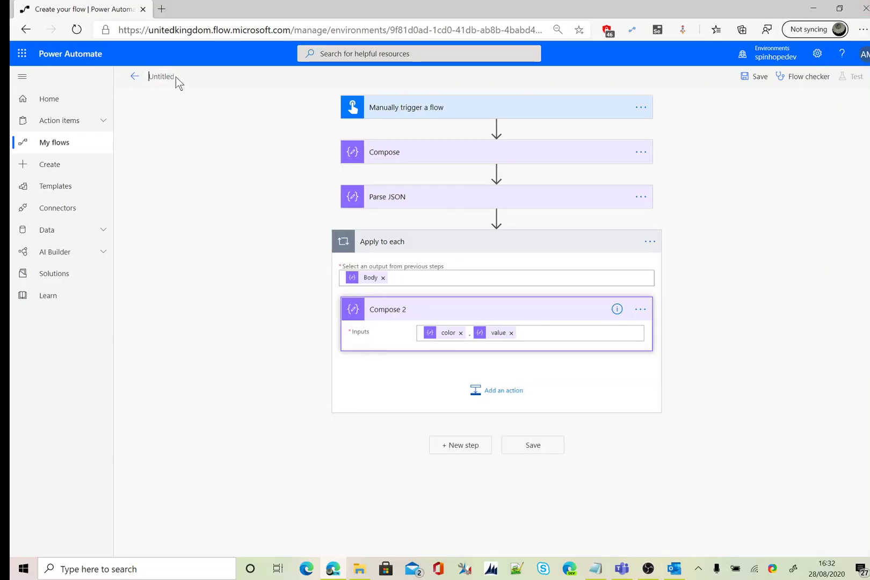
key("BackSpace")
type("Example")
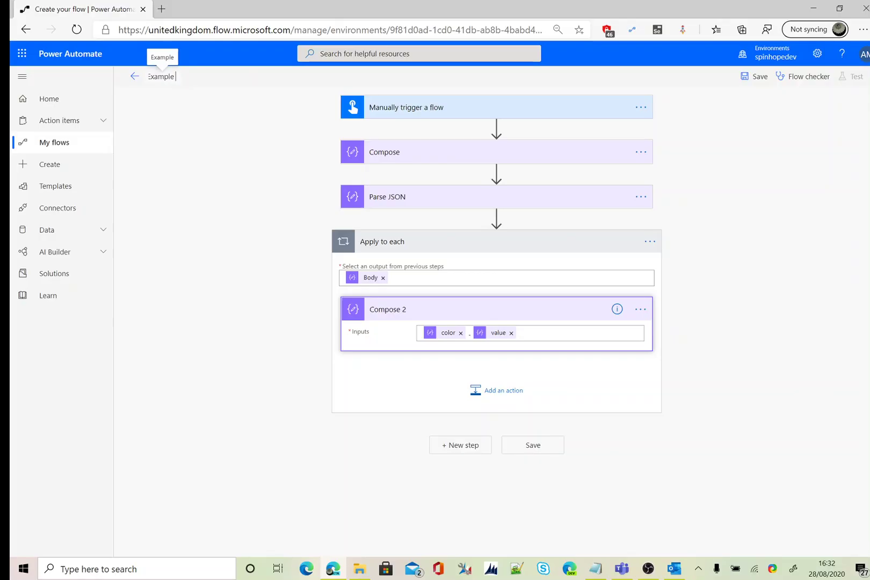
type(" JSON S")
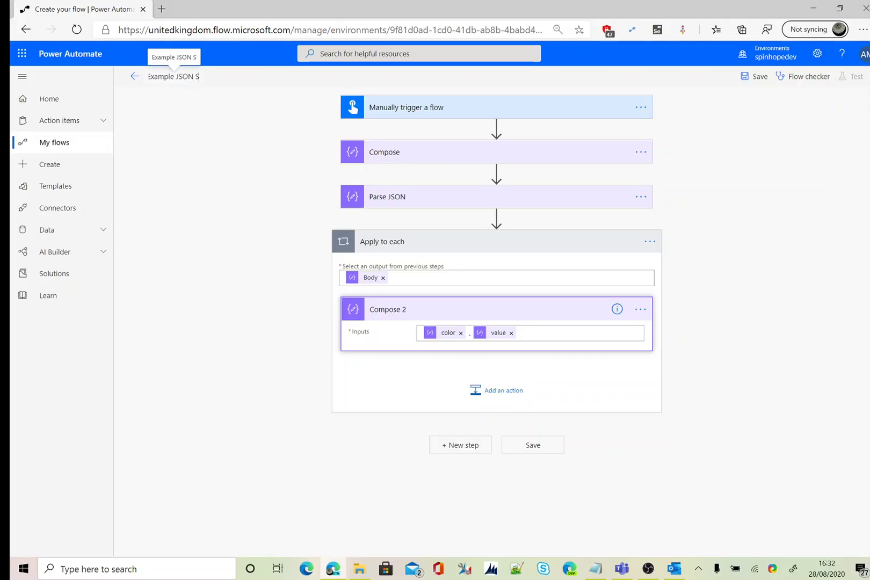
key("BackSpace")
type("Data Scema")
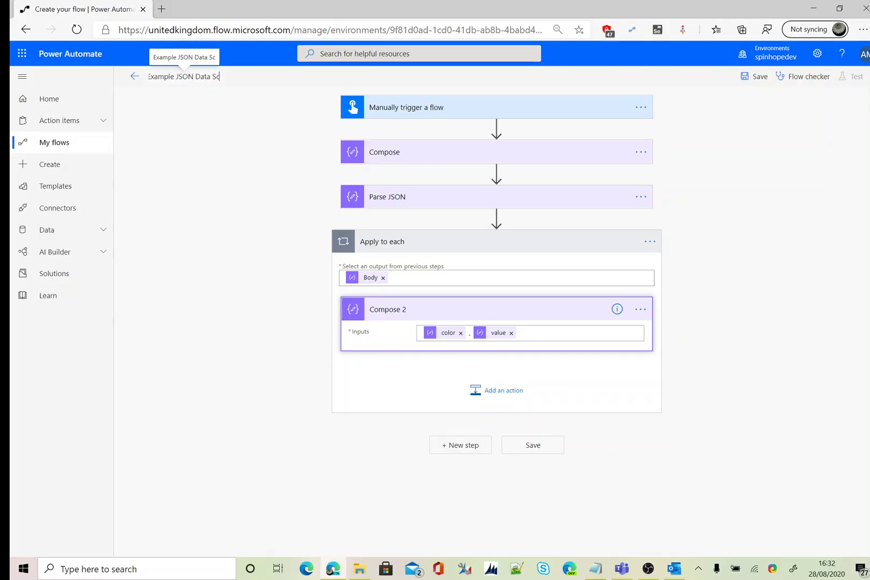
key("BackSpace")
key("BackSpace")
key("BackSpace")
type("hema")
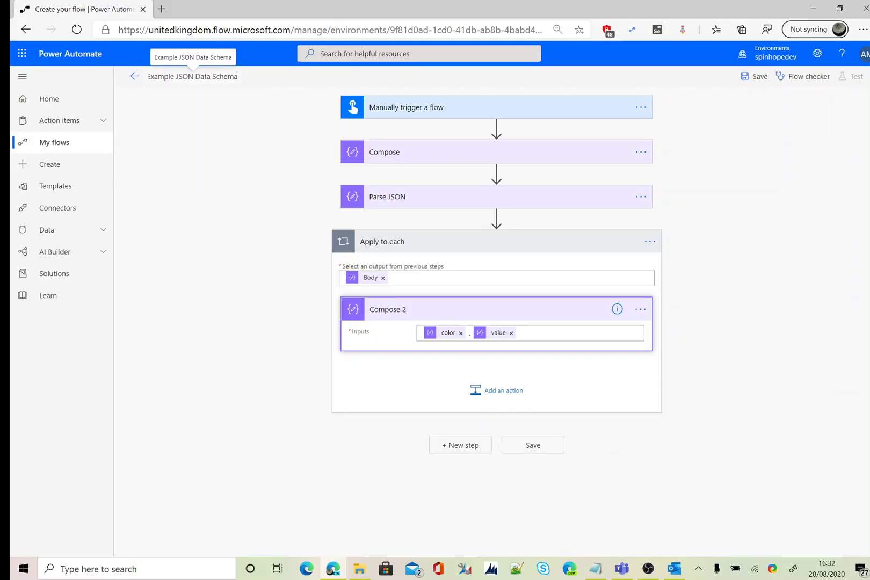
key("Return")
left_click(754, 77)
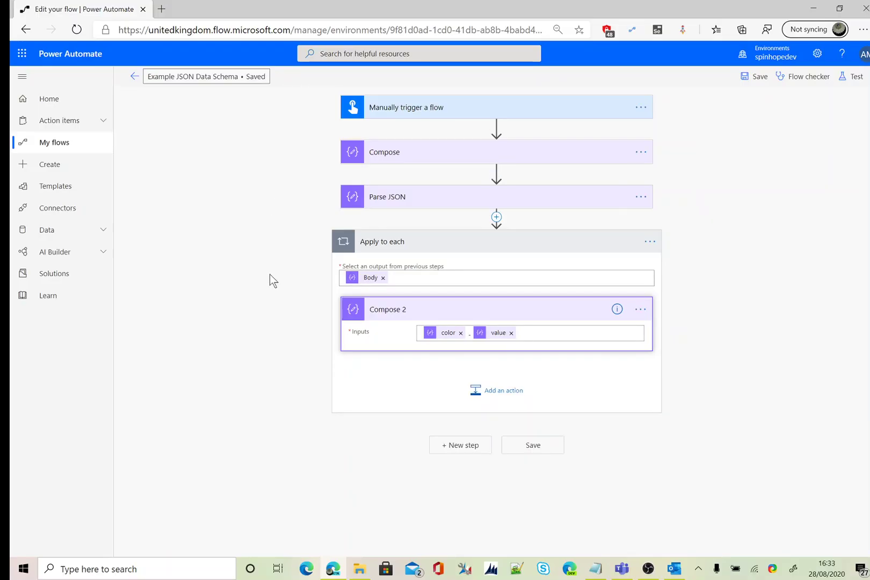
Step: Run a test with 'I'll perform the trigger action' and watch the run progress
left_click(855, 78)
left_click(745, 103)
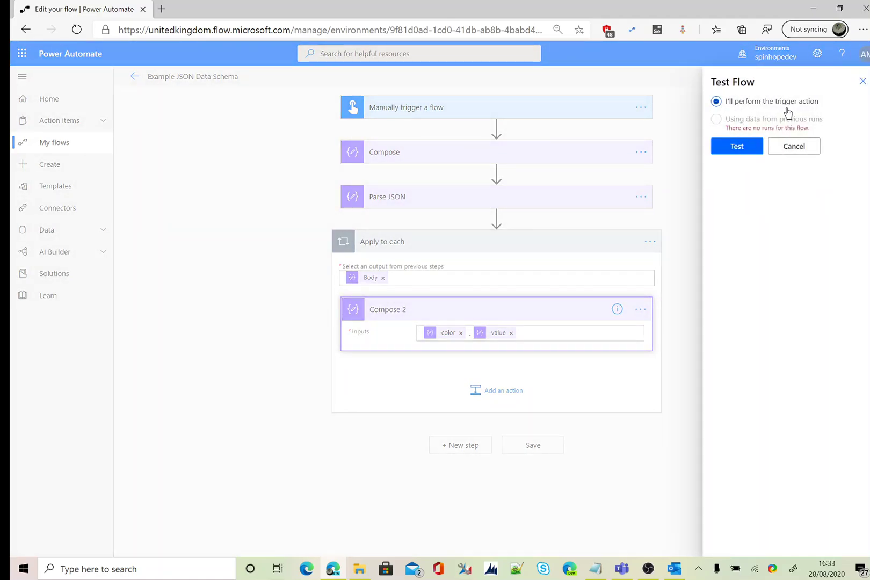
left_click(738, 148)
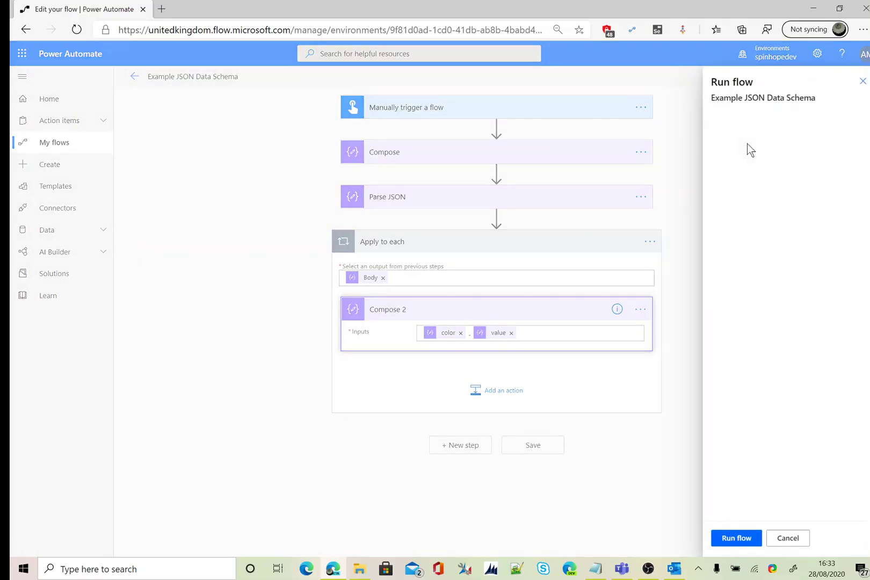
left_click(747, 536)
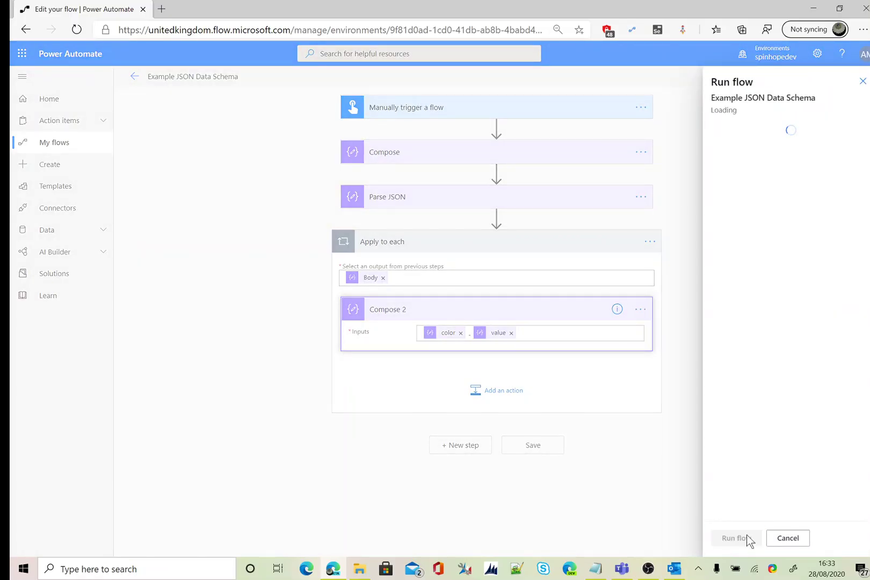
left_click(748, 540)
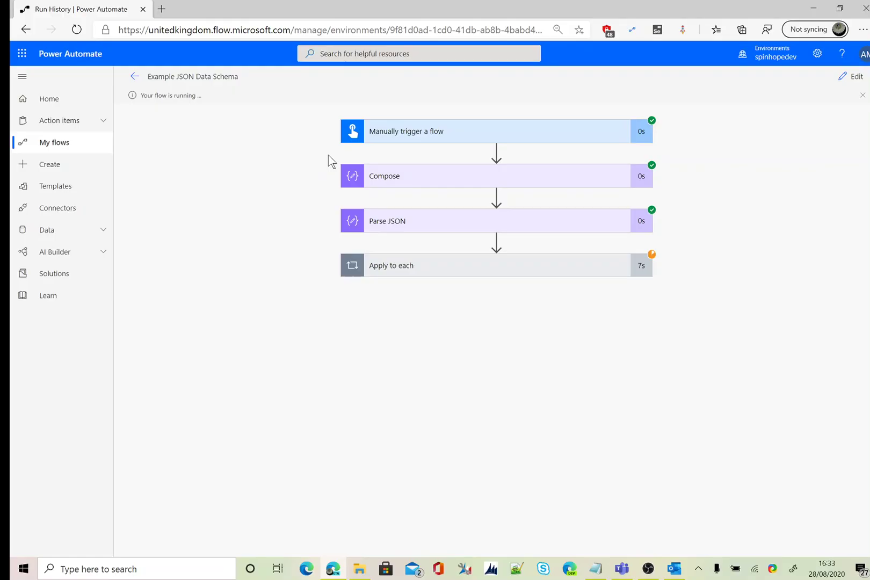
Step: Expand and review the Compose and Parse JSON inputs and outputs in the run history
left_click(448, 180)
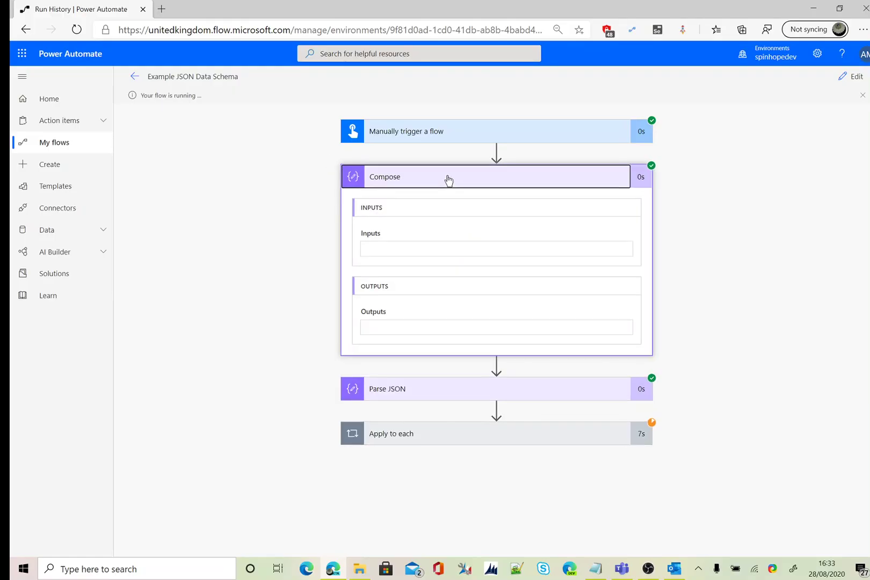
left_click(449, 178)
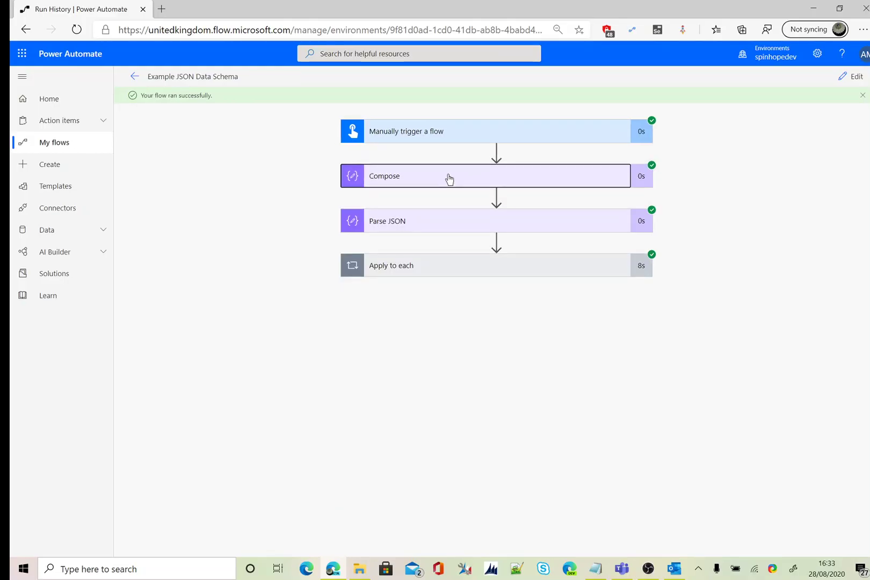
left_click(434, 226)
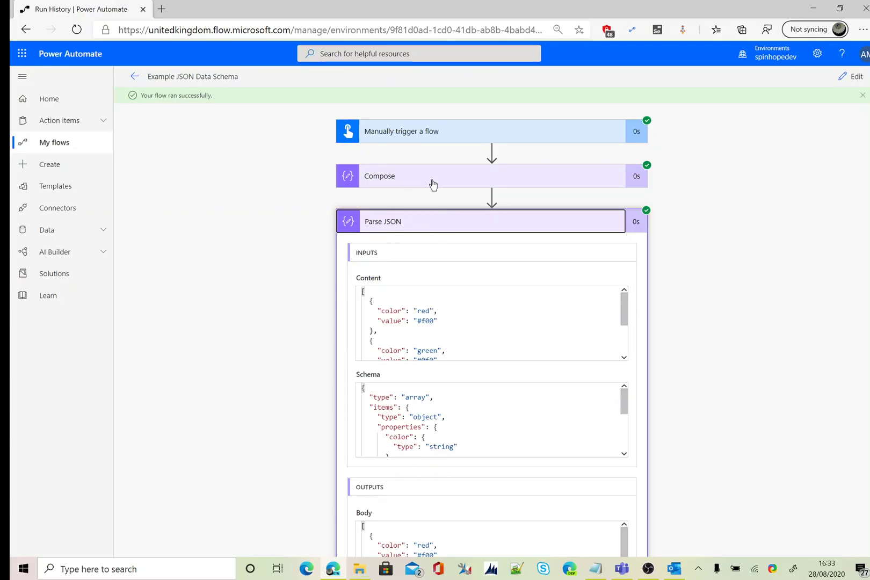
left_click(449, 226)
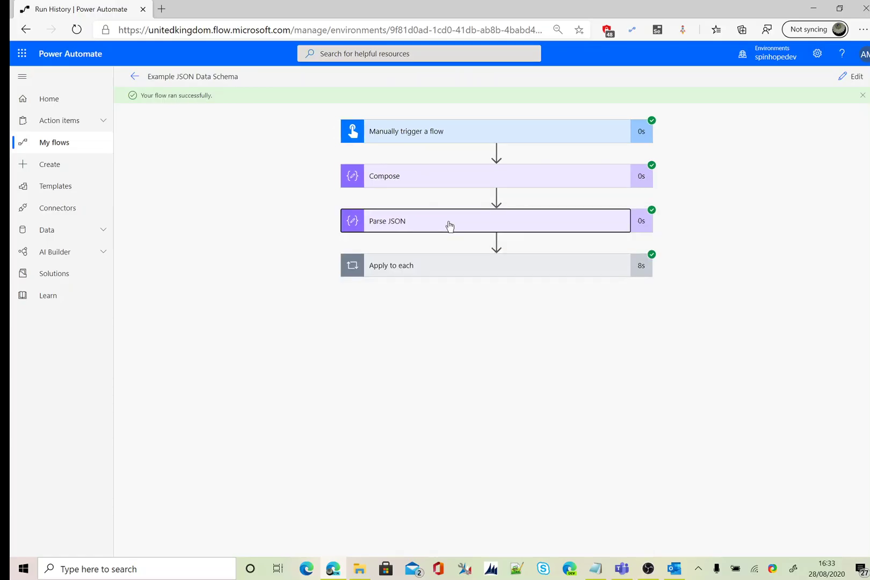
left_click(450, 226)
scroll(462, 258, "down", 3)
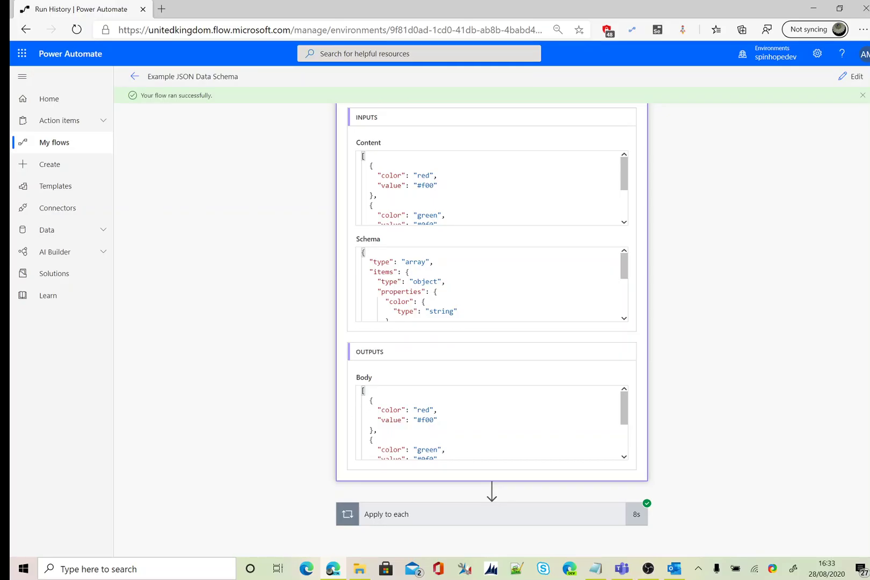
scroll(455, 203, "up", 3)
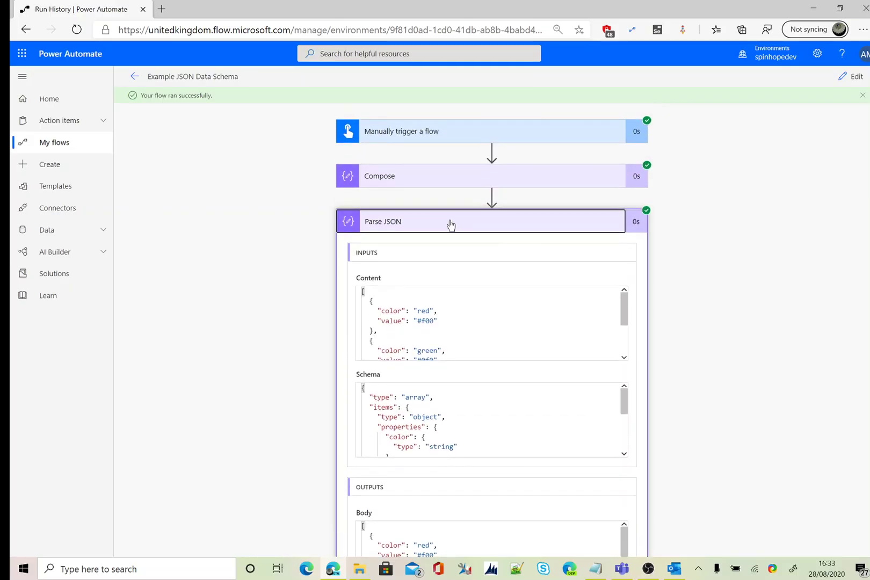
left_click(450, 225)
Step: Expand Apply to each and show the first iteration's Compose 2 output, 'red - #f00'
left_click(458, 270)
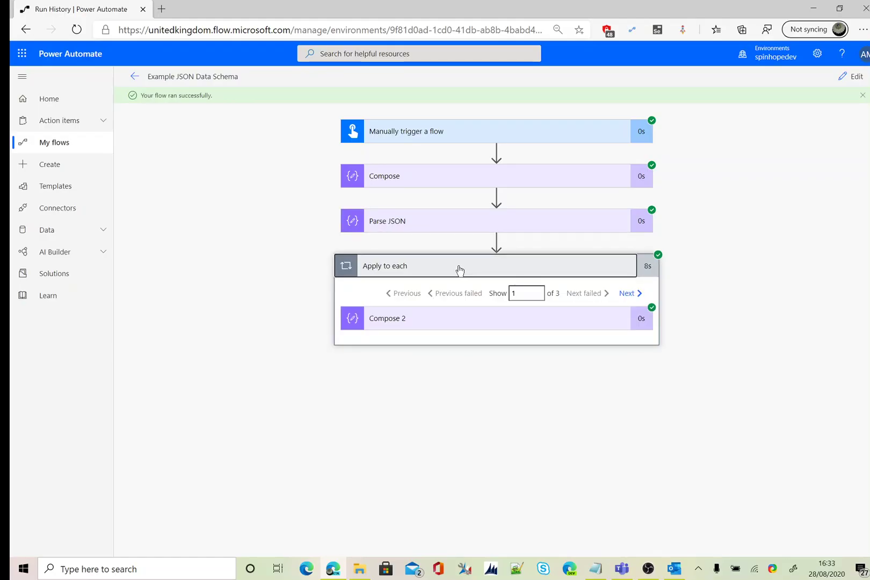
left_click(498, 318)
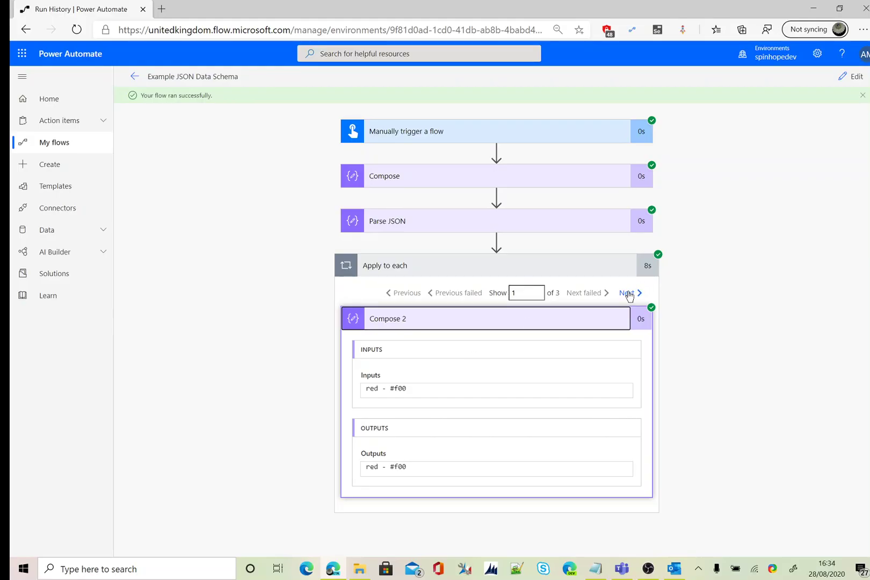
Step: Move the Notepad sample JSON to the right edge beside the run results, then return to the browser
left_click(595, 568)
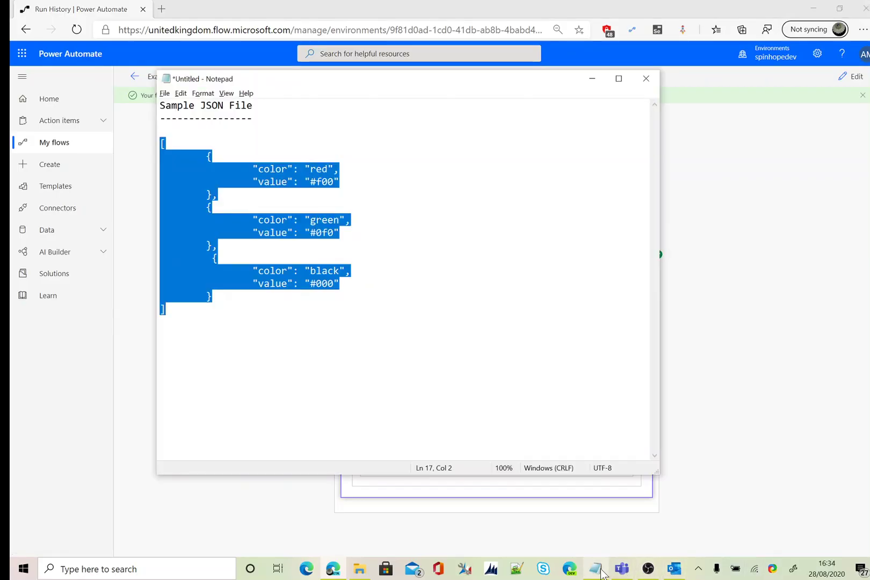
left_click(217, 194)
left_click_drag(397, 80, 833, 72)
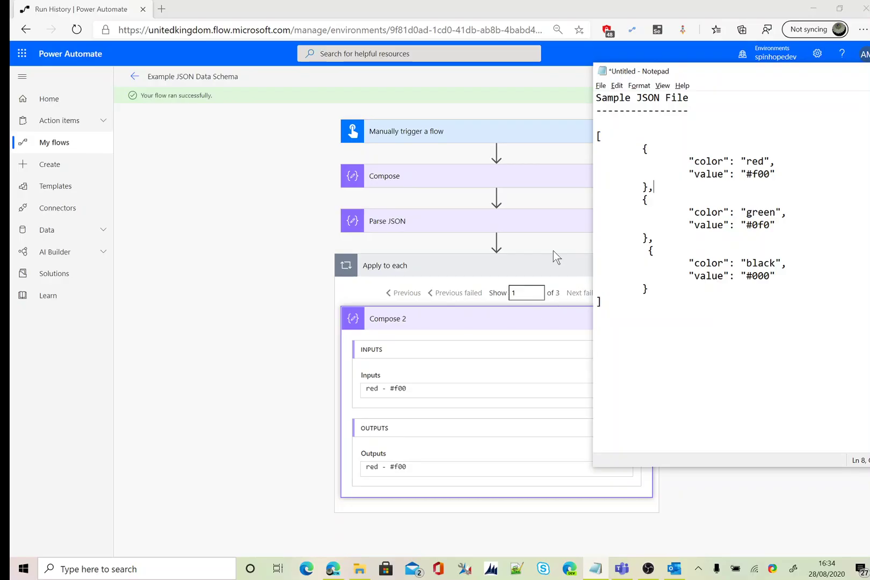
left_click(552, 265)
Step: Advance Apply to each to iteration 3 of 3 (black, #000), then expand Parse JSON's content, schema and Body output
left_click(570, 267)
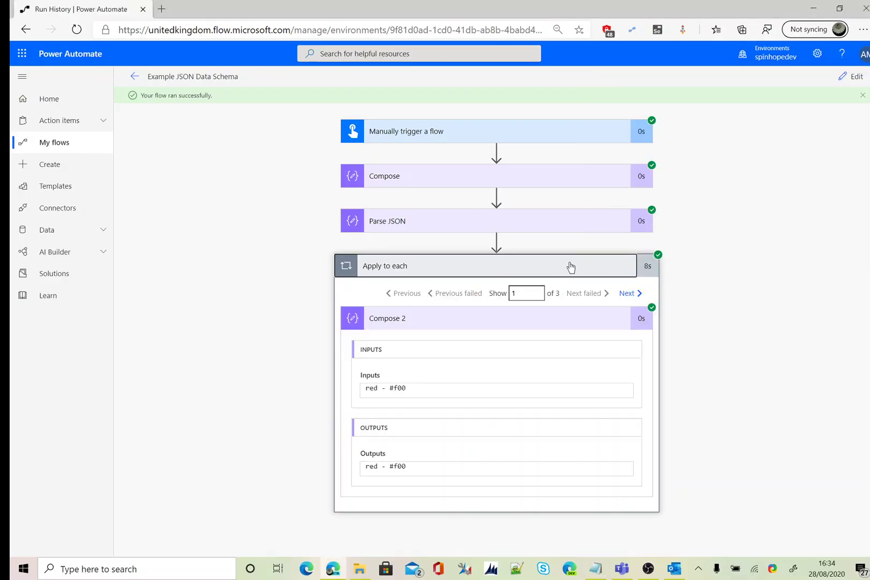
left_click(629, 294)
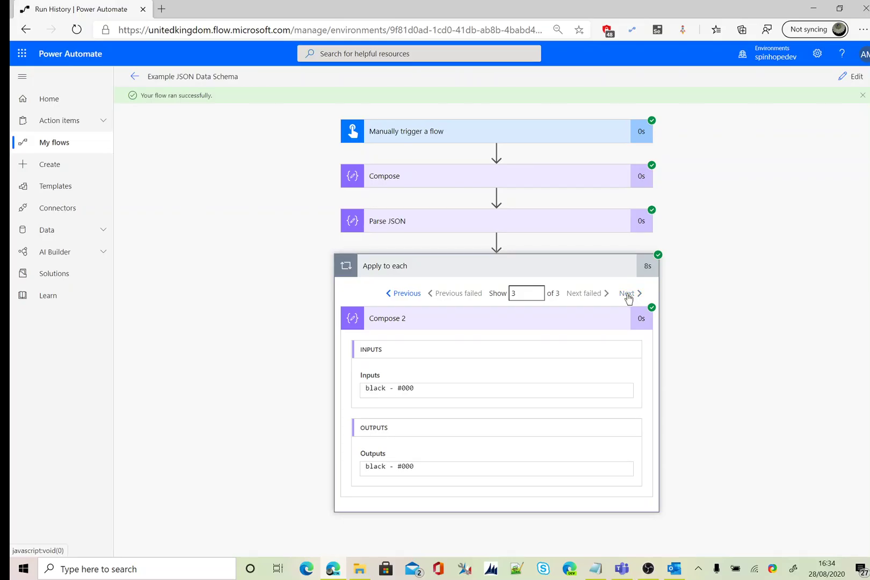
left_click(516, 225)
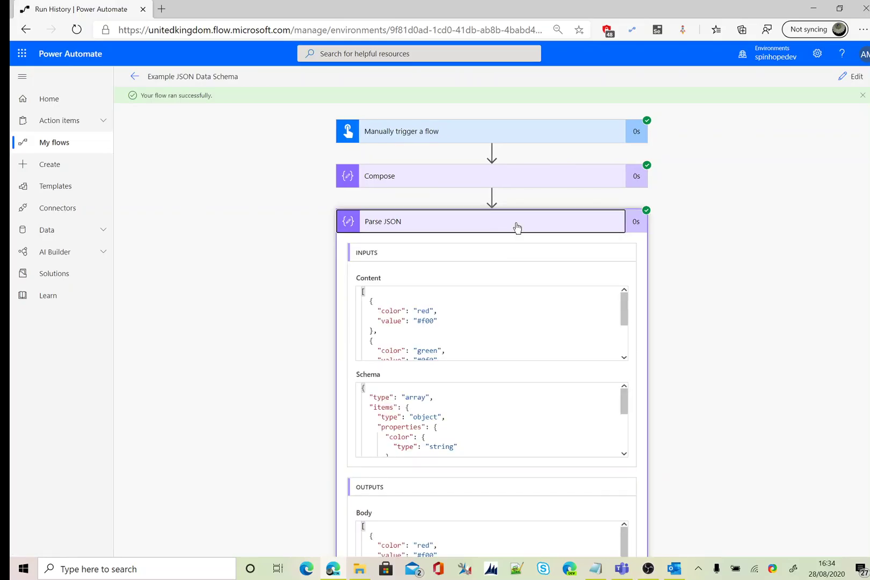